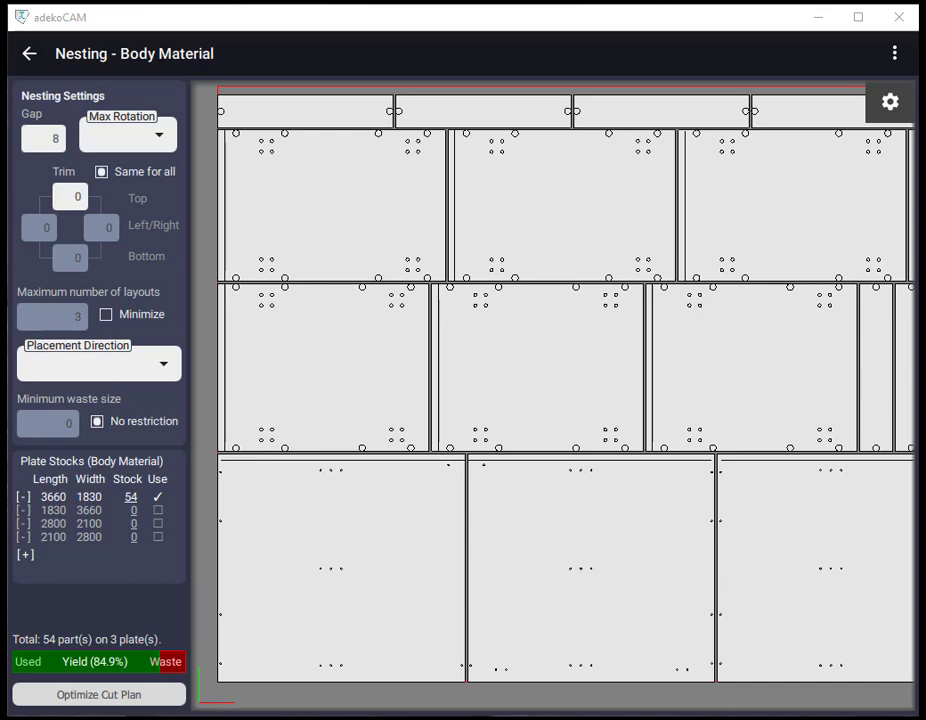
Step: Return to the project board and open the Product Interface for Test Project
left_click(30, 55)
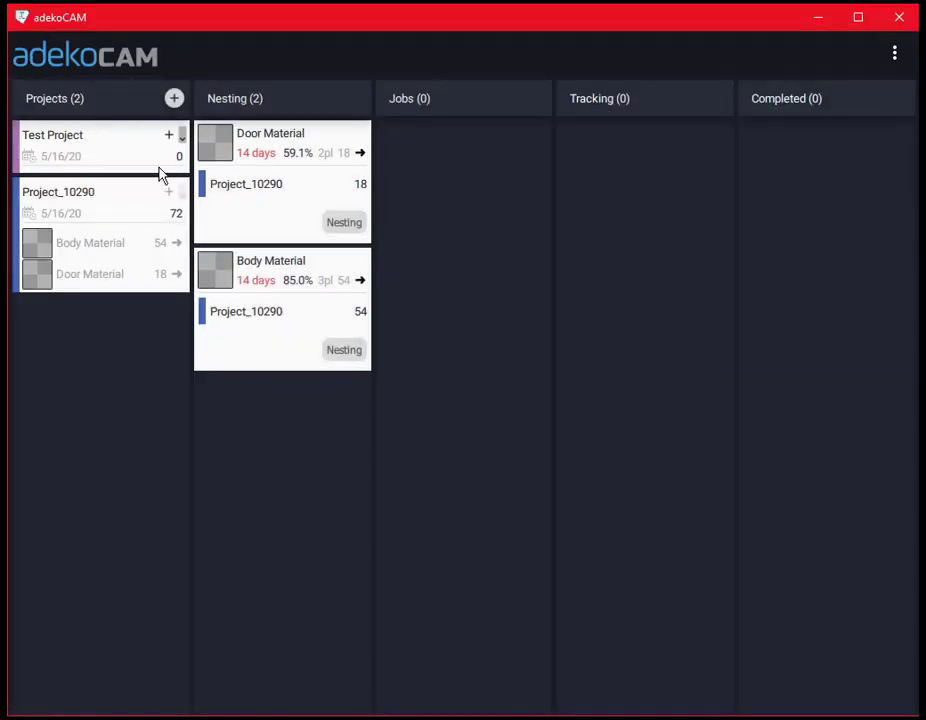
right_click(155, 165)
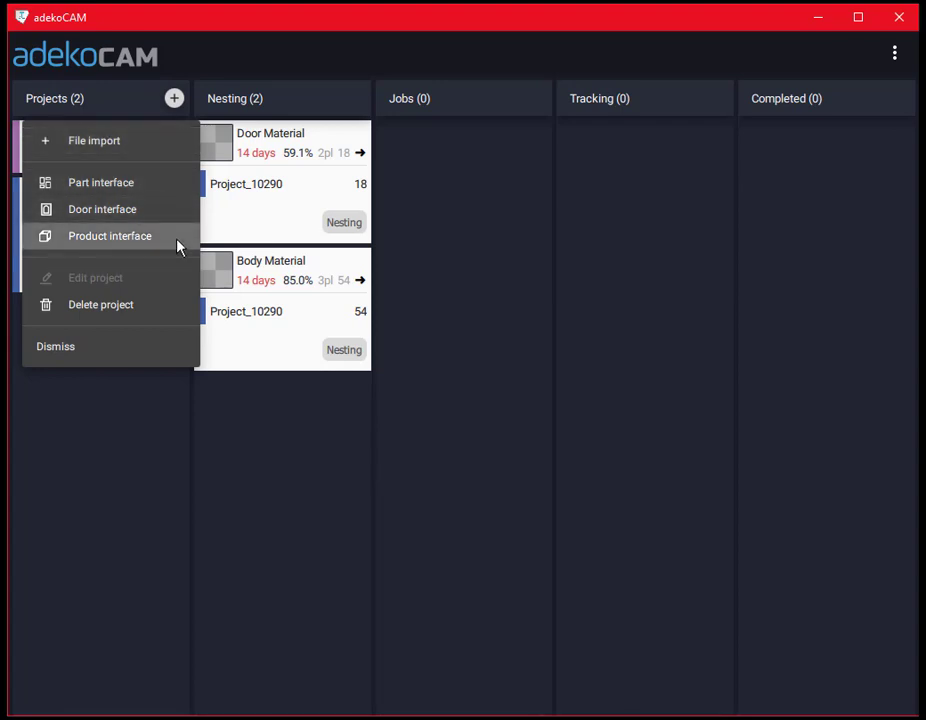
left_click(138, 353)
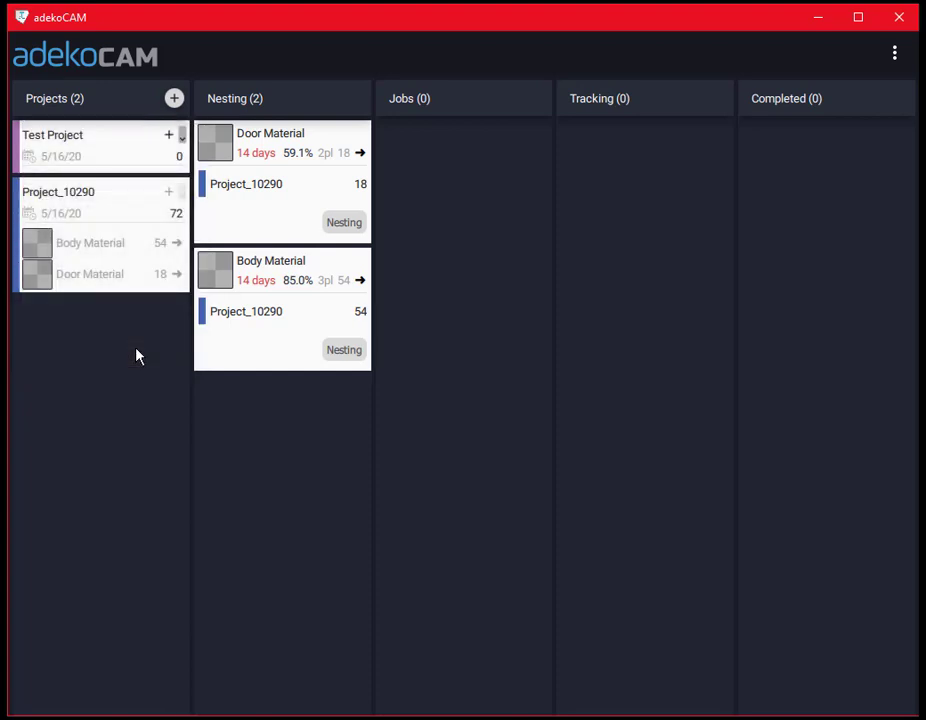
right_click(120, 152)
left_click(123, 238)
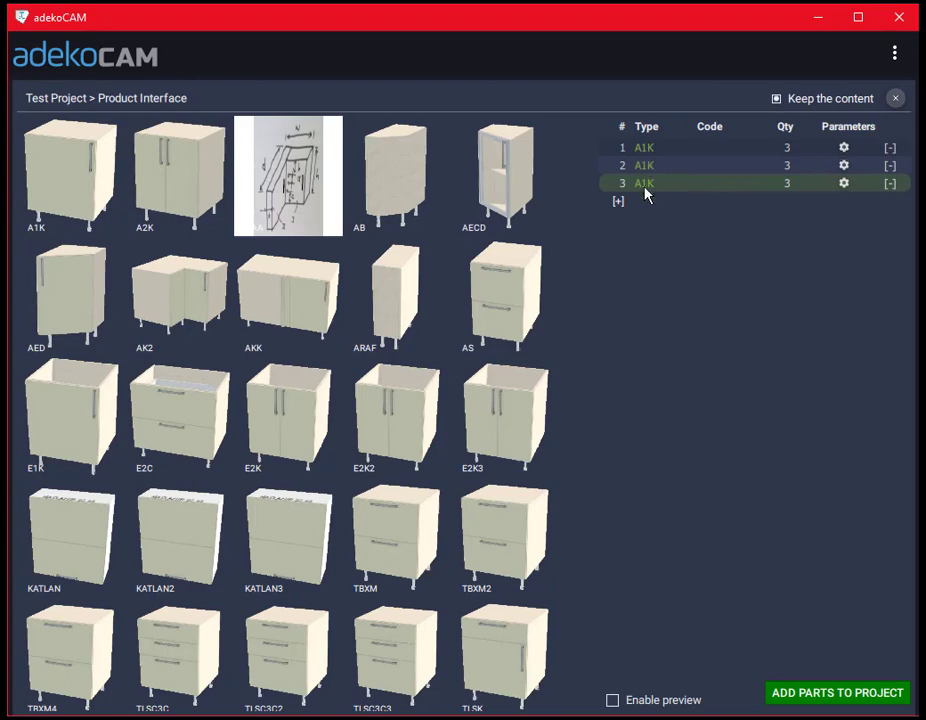
Step: Check the parameters of the three A1K products and import their parts into Test Project with part layer PANEL and edge band filter LMM
left_click(843, 148)
left_click(843, 167)
left_click(843, 183)
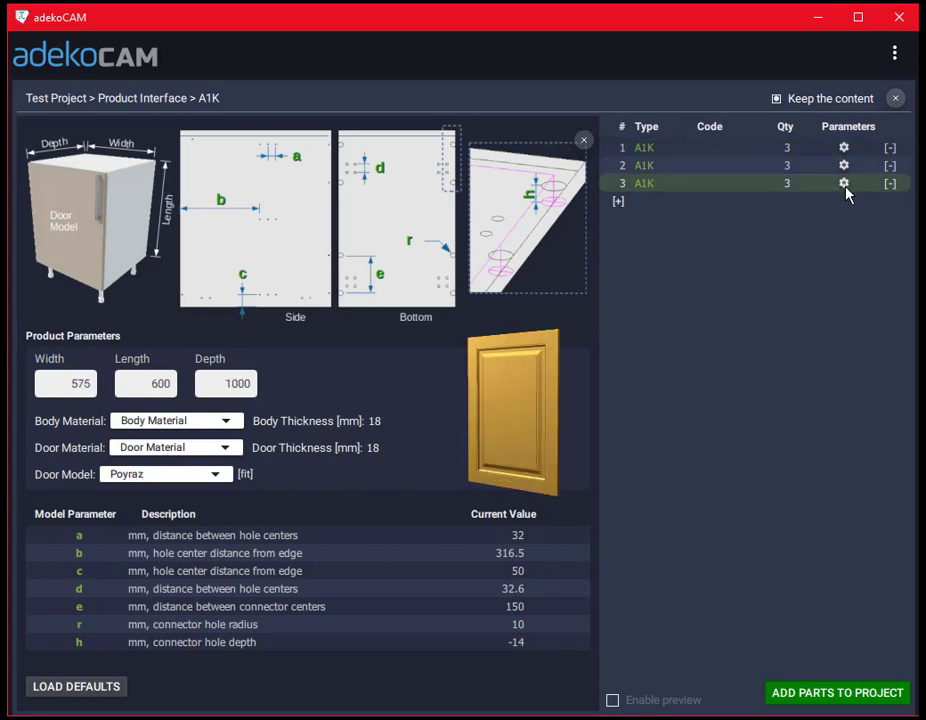
left_click(862, 699)
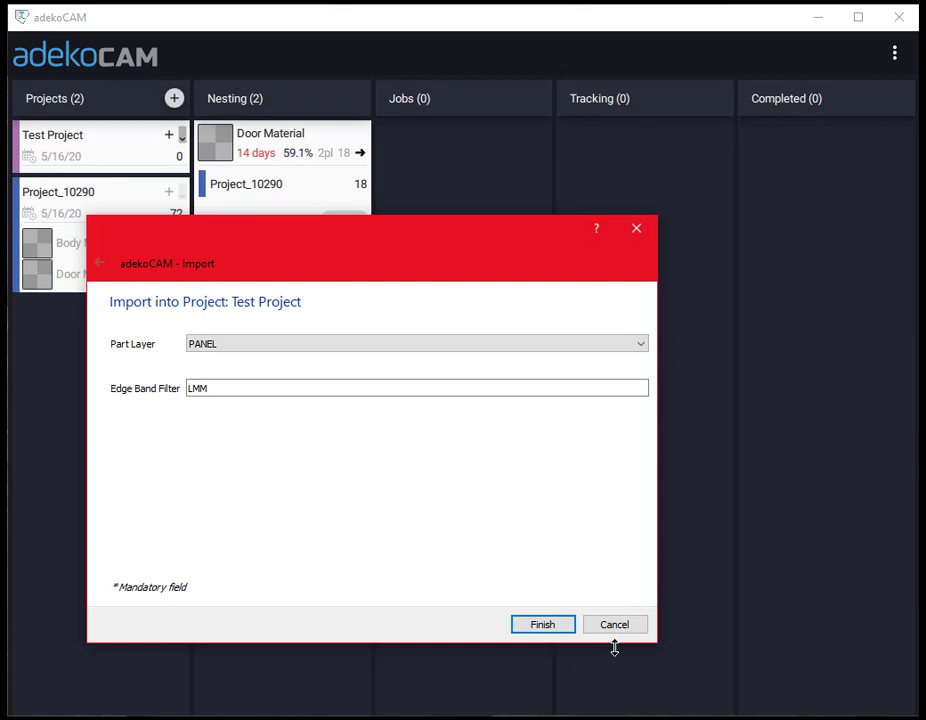
left_click(541, 625)
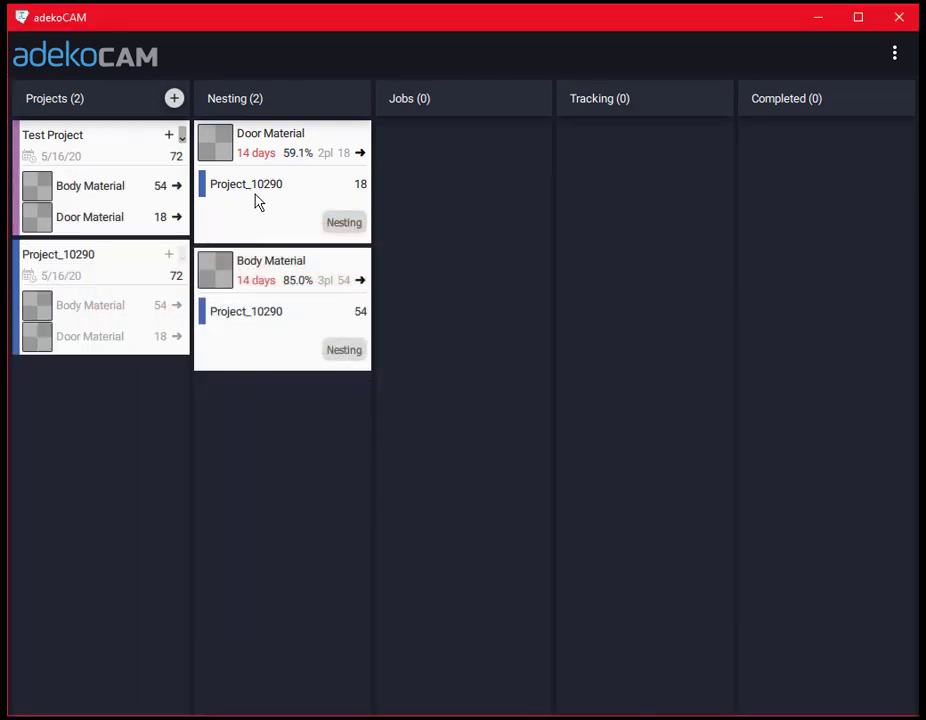
Step: Replace Project_10290's materials in the Nesting stage with Test Project's Door Material and open its nesting page
left_click_drag(256, 196, 145, 295)
left_click_drag(229, 184, 102, 225)
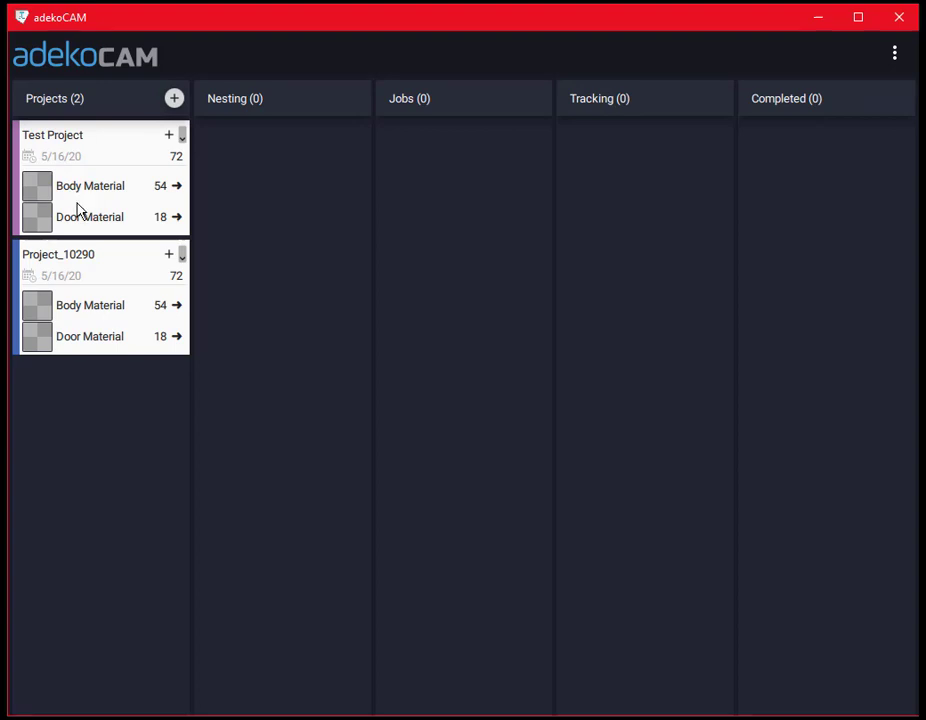
left_click_drag(87, 222, 284, 228)
left_click(333, 225)
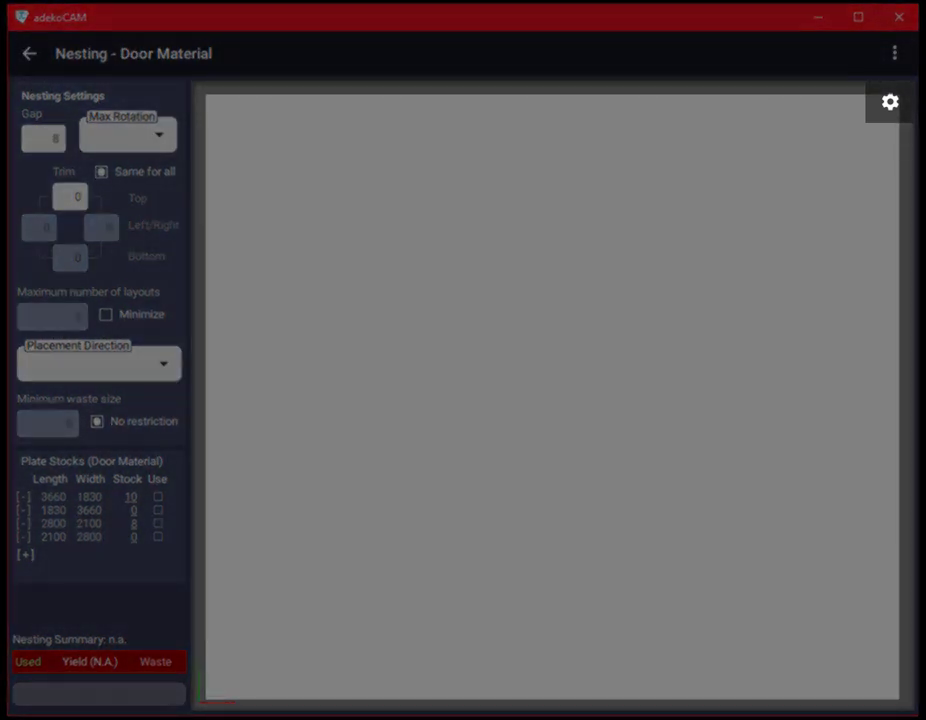
Step: Set the plate trim to 10 on all sides and the maximum rotation to 6, complex
left_click(40, 132)
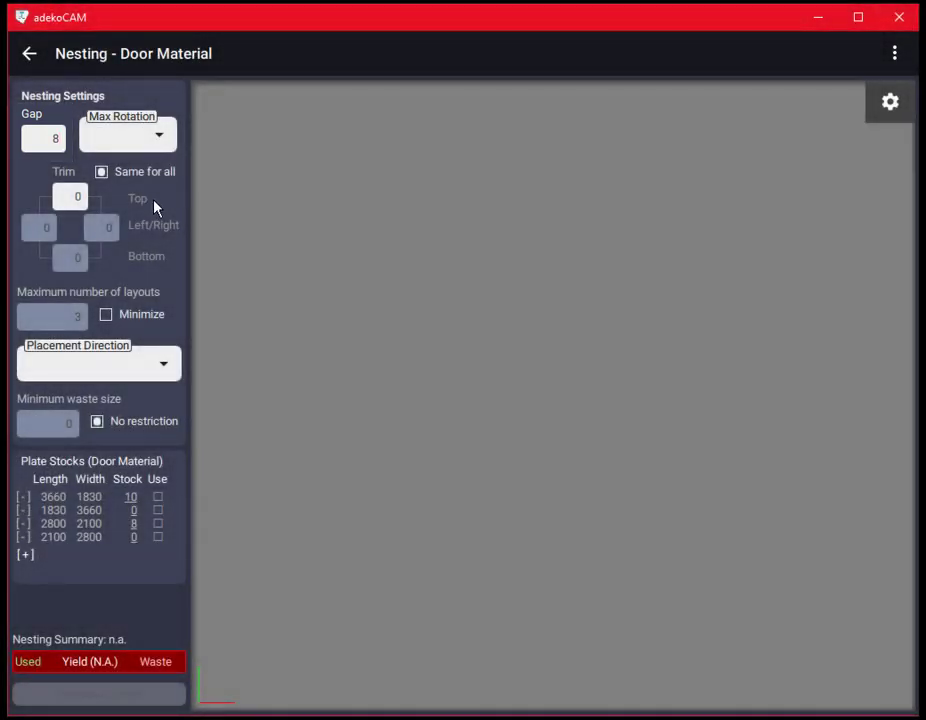
left_click(79, 196)
type("10")
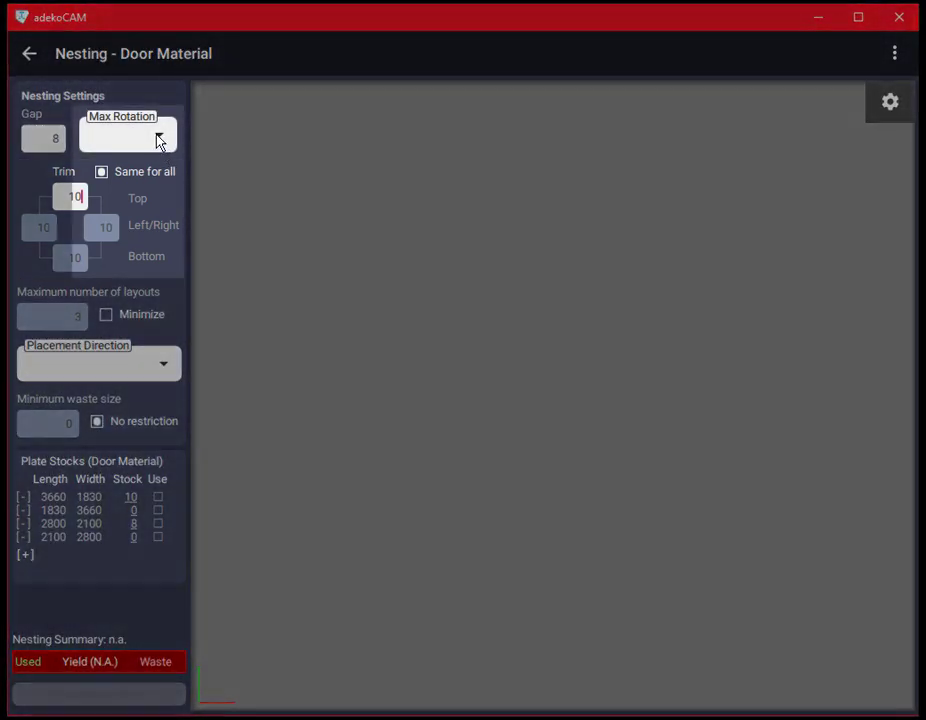
left_click(159, 140)
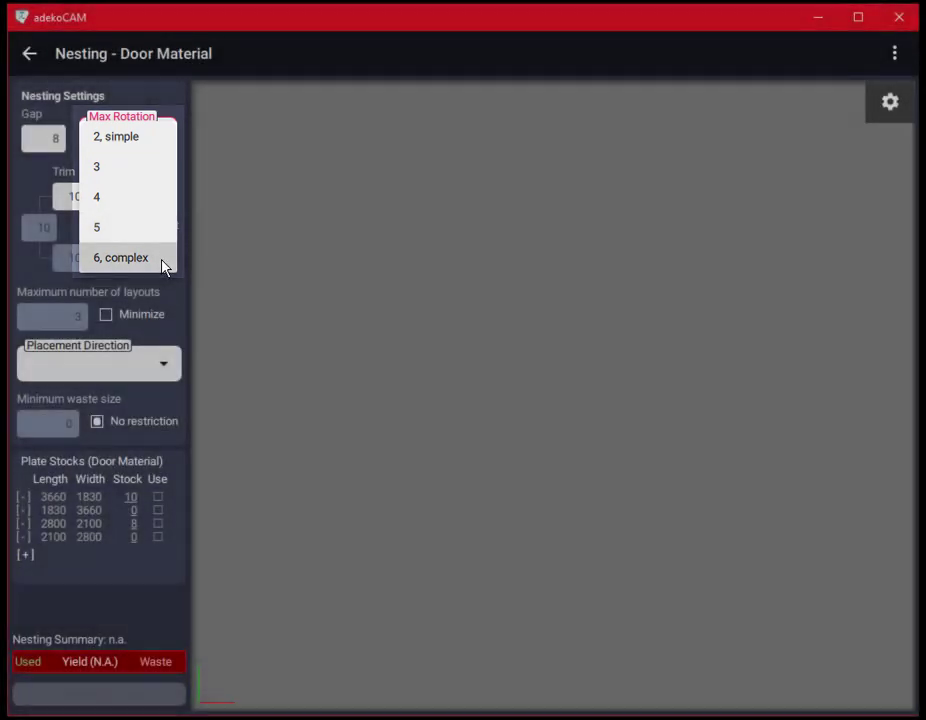
left_click(163, 265)
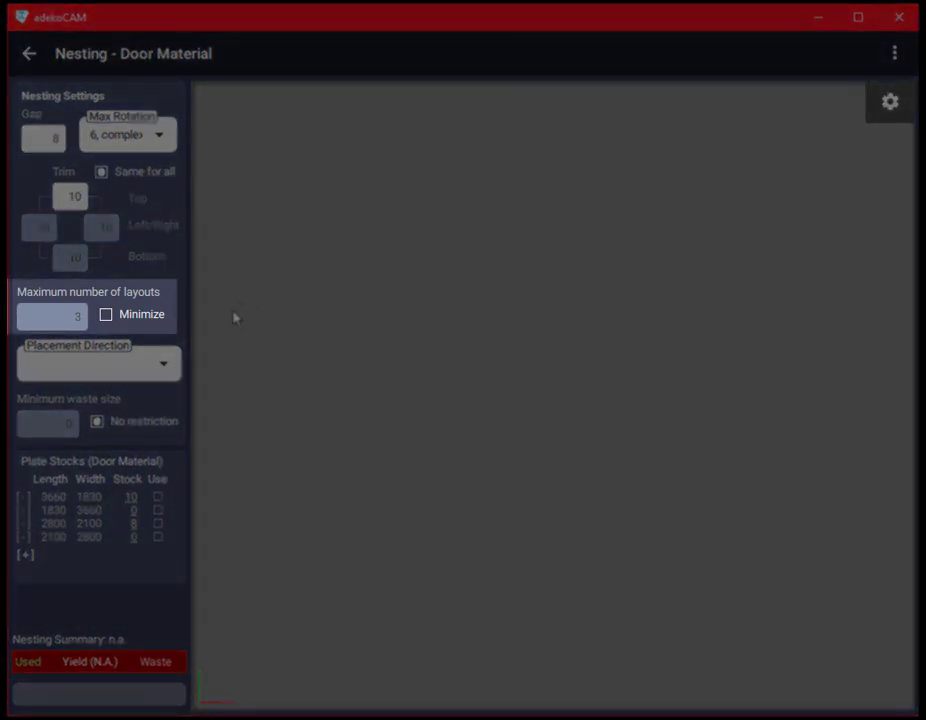
Step: Set the placement direction to Mixed and nest the door parts on the 3660 × 1830 plate stock, without minimized layouts or a waste size restriction
left_click(149, 320)
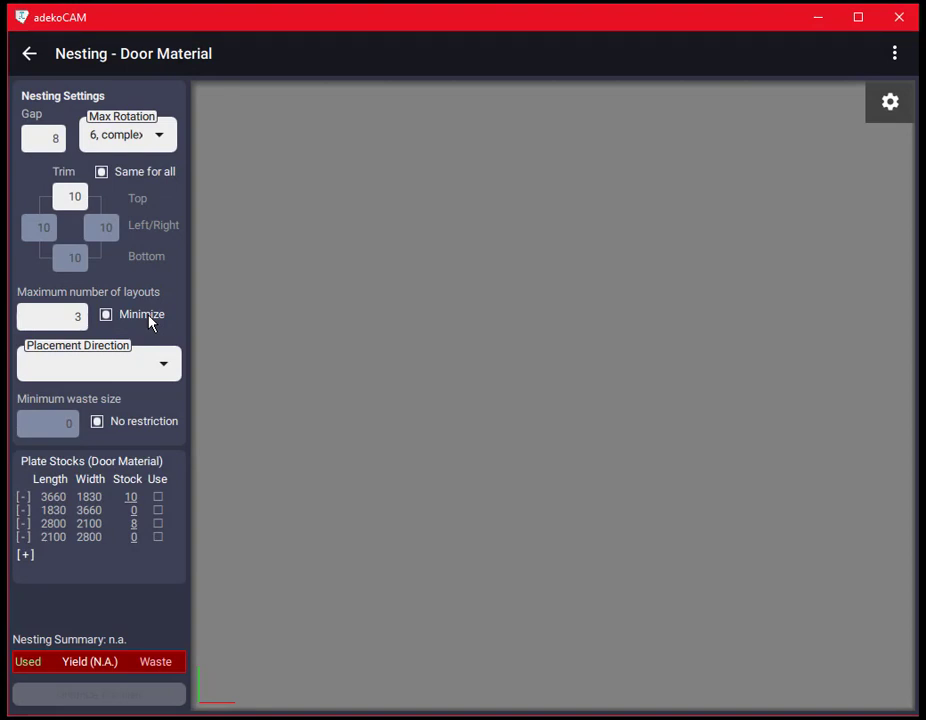
left_click(148, 320)
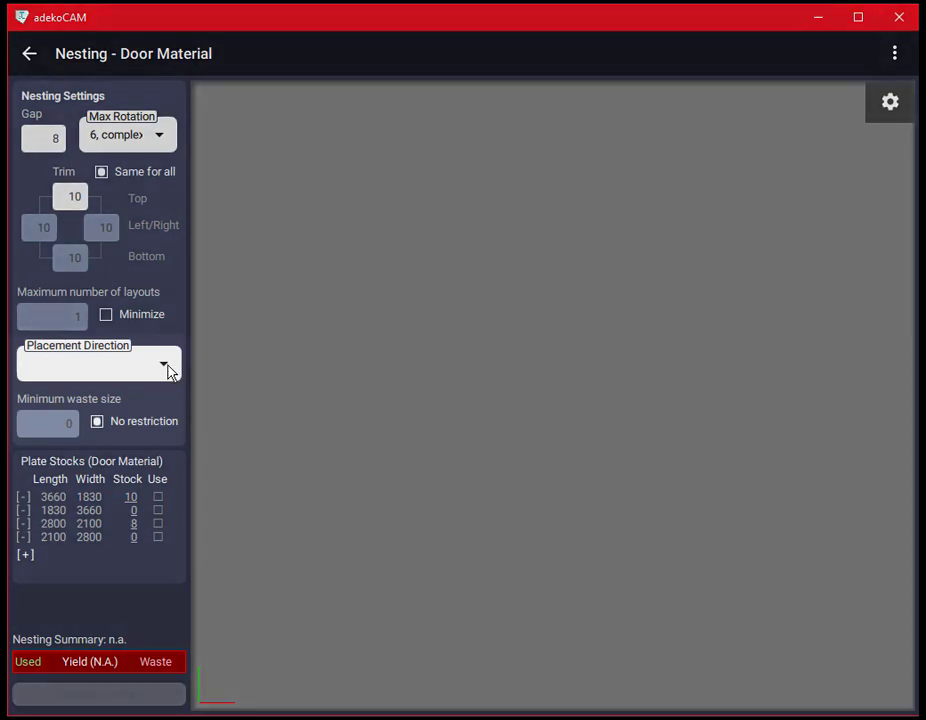
left_click(168, 371)
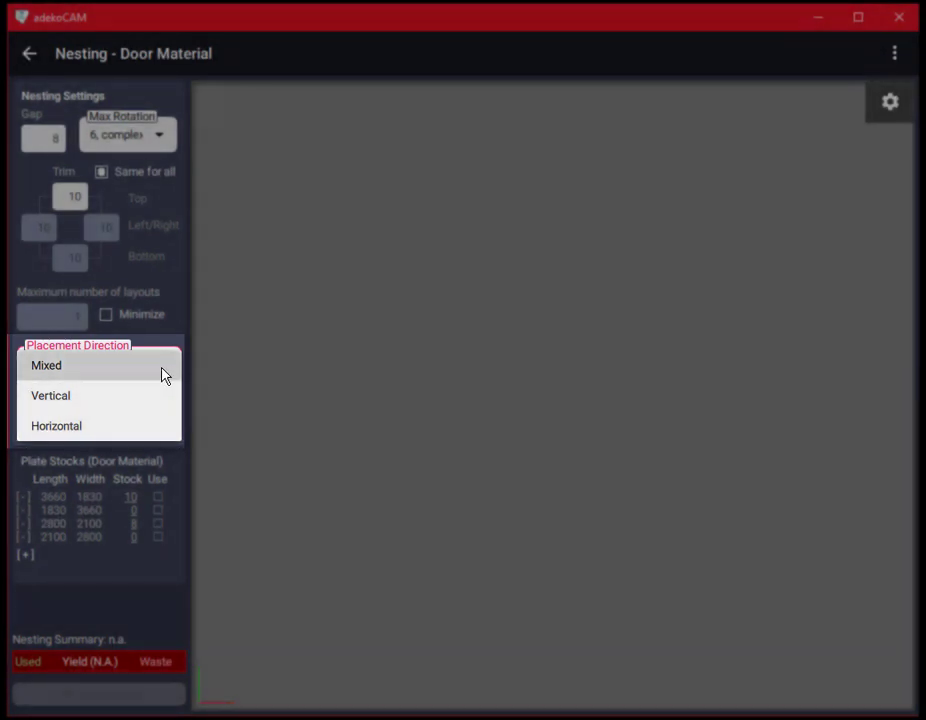
left_click(164, 374)
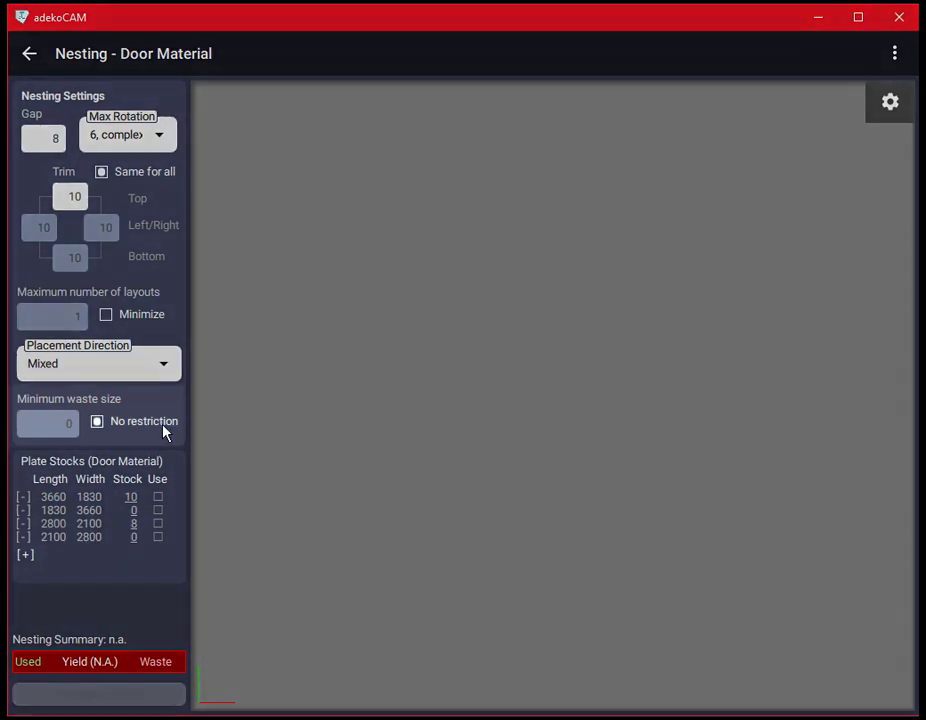
left_click(163, 428)
left_click(163, 428)
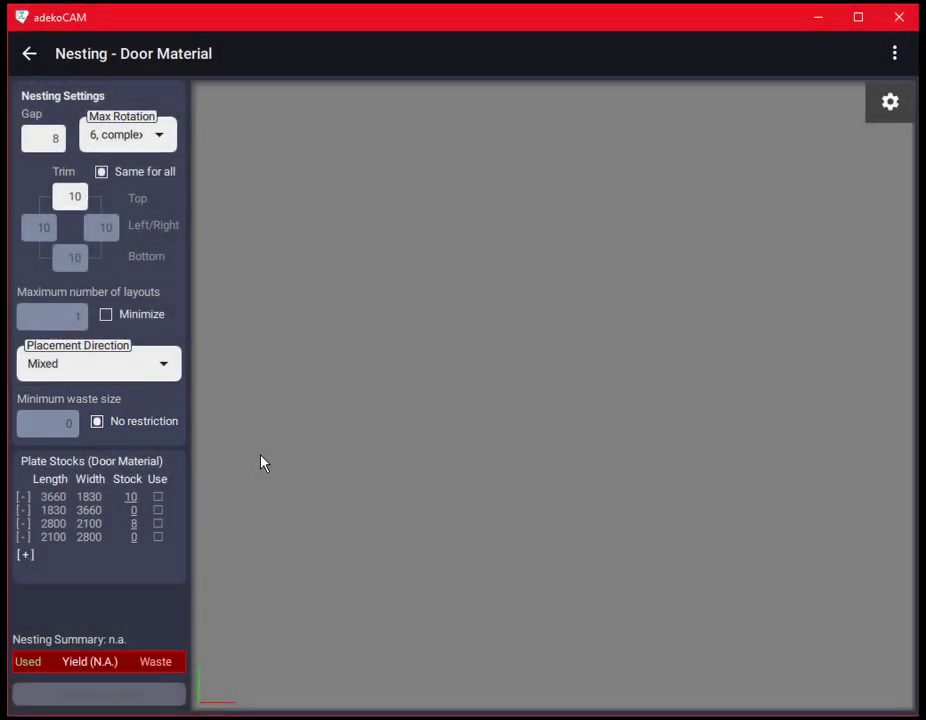
left_click(158, 497)
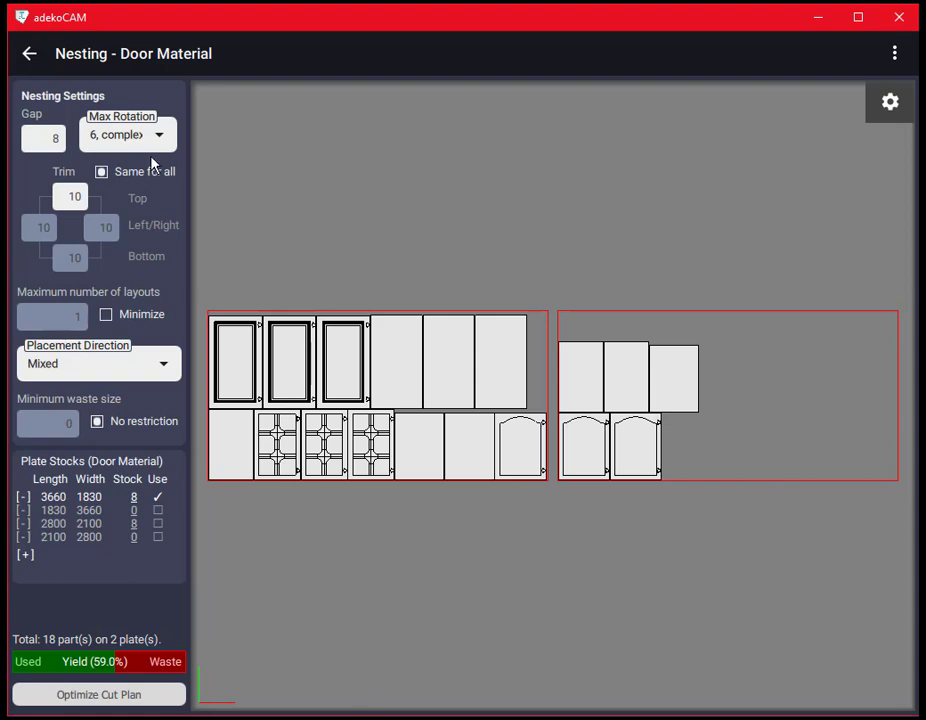
Step: Set the maximum rotation to 2, simple and optimize the door cut plan
left_click(160, 141)
left_click(152, 147)
left_click(83, 697)
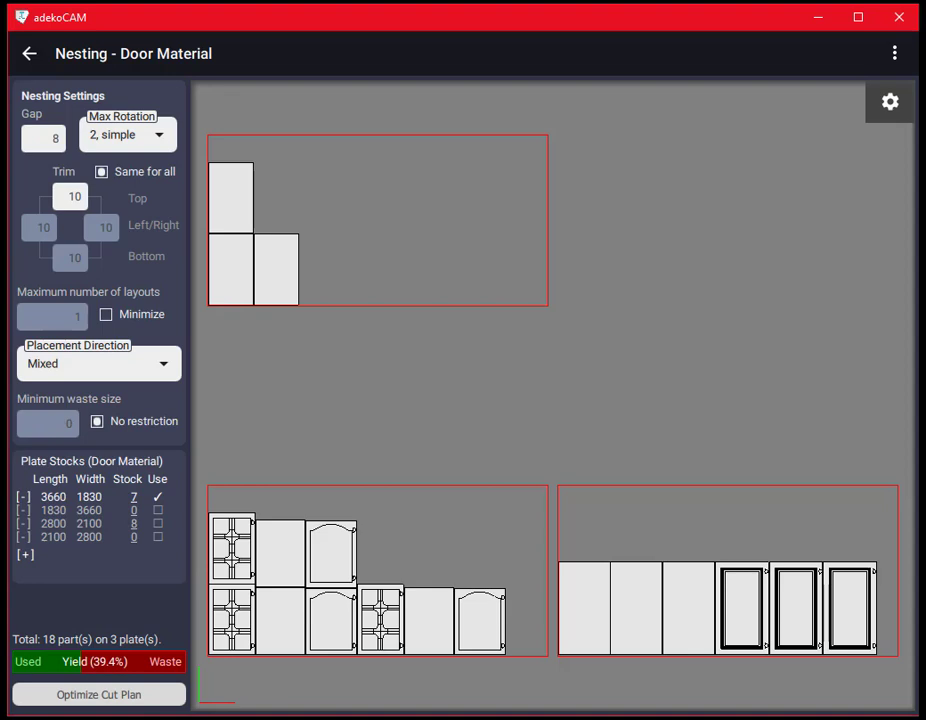
Step: Set the maximum rotation to 3 and optimize the door cut plan
left_click(165, 136)
left_click(138, 172)
left_click(112, 694)
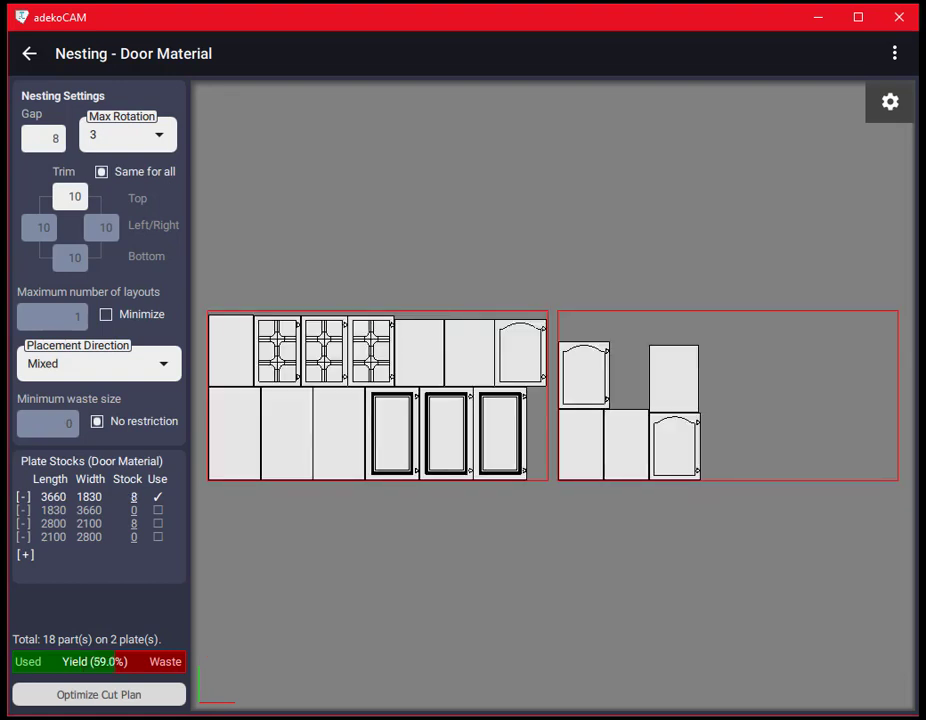
Step: Set the maximum rotation back to 6, complex and optimize the door cut plan
left_click(157, 141)
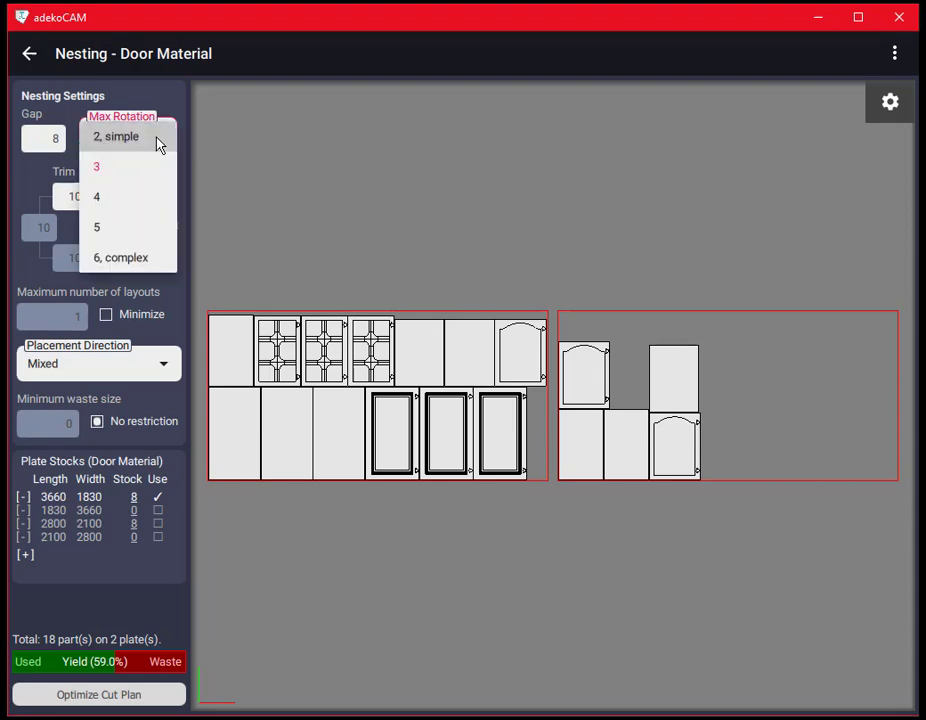
left_click(149, 259)
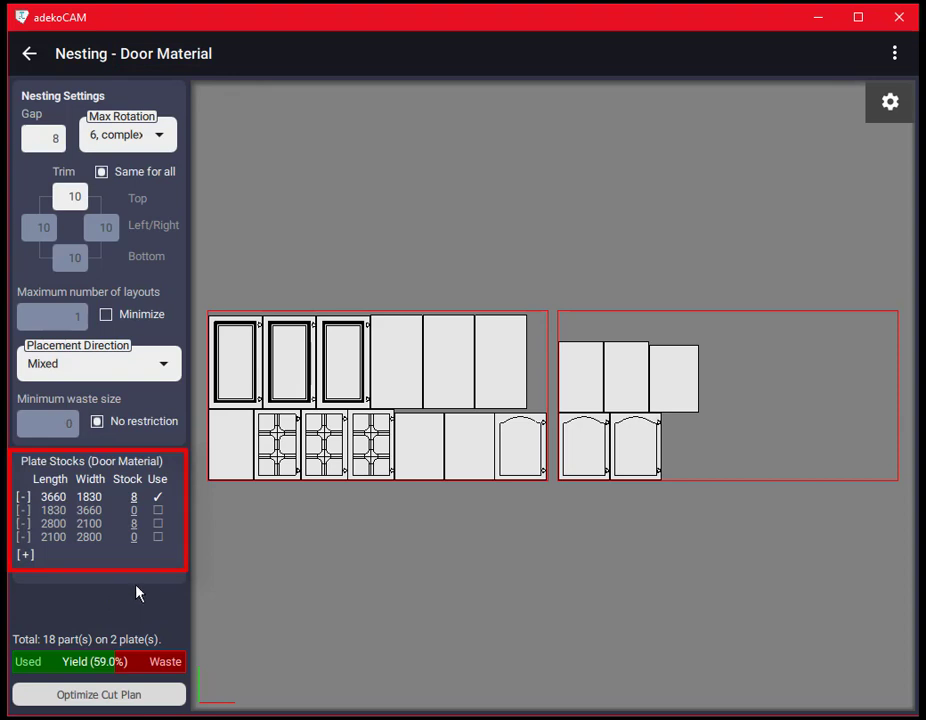
Step: Change the Door Material's grain in the Material Library to the option that lets parts rotate, and optimize the cut plan
left_click(893, 53)
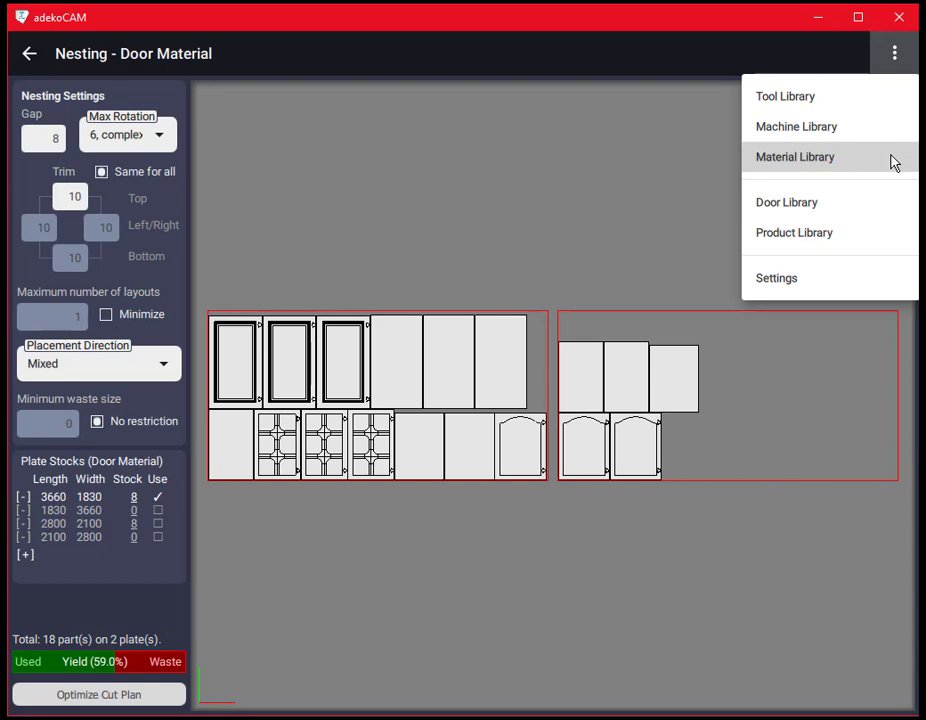
left_click(893, 162)
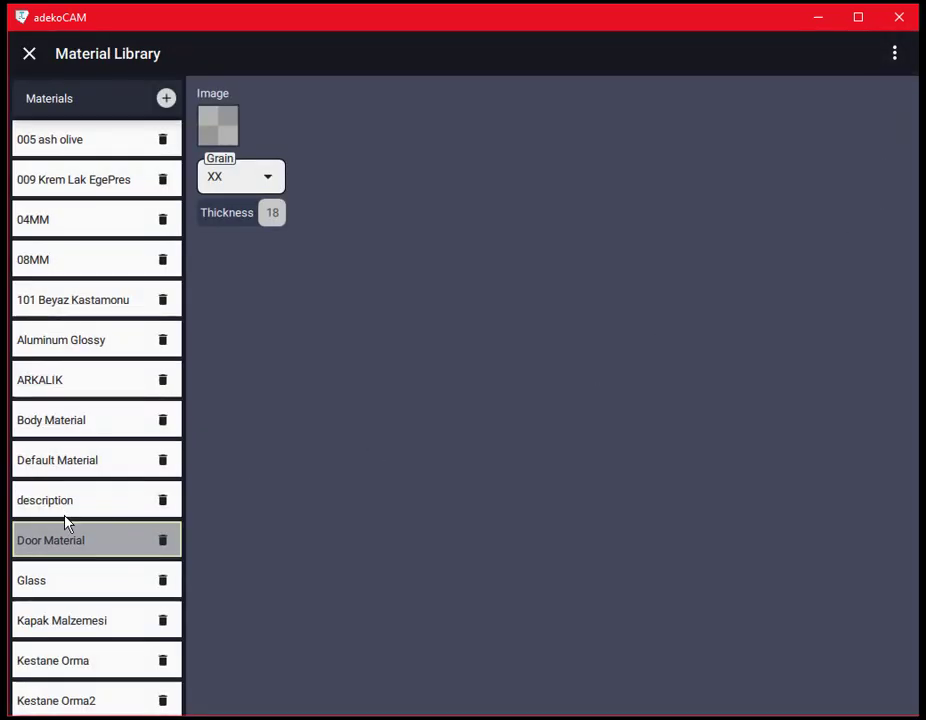
left_click(251, 188)
left_click(239, 182)
left_click(29, 53)
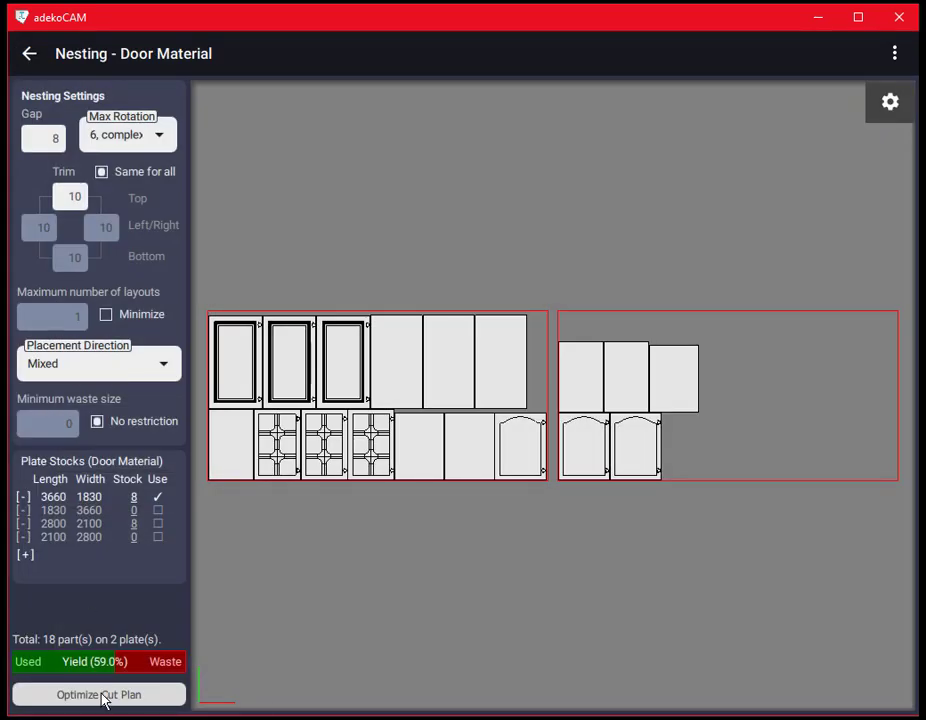
left_click(104, 696)
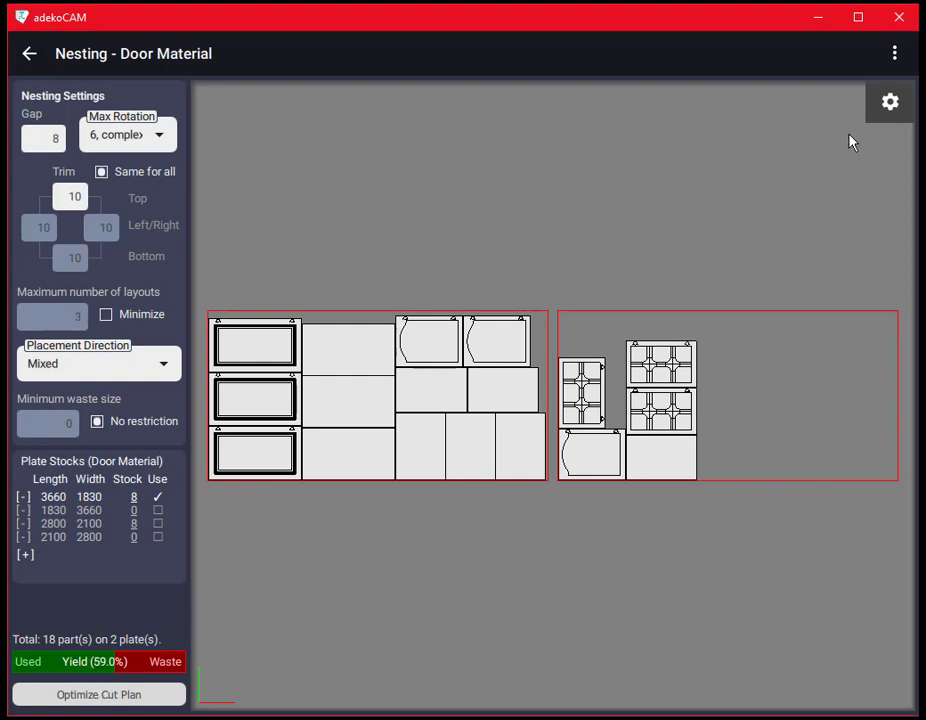
Step: Set the Door Material's grain back to XX in the Material Library and optimize the cut plan
left_click(886, 60)
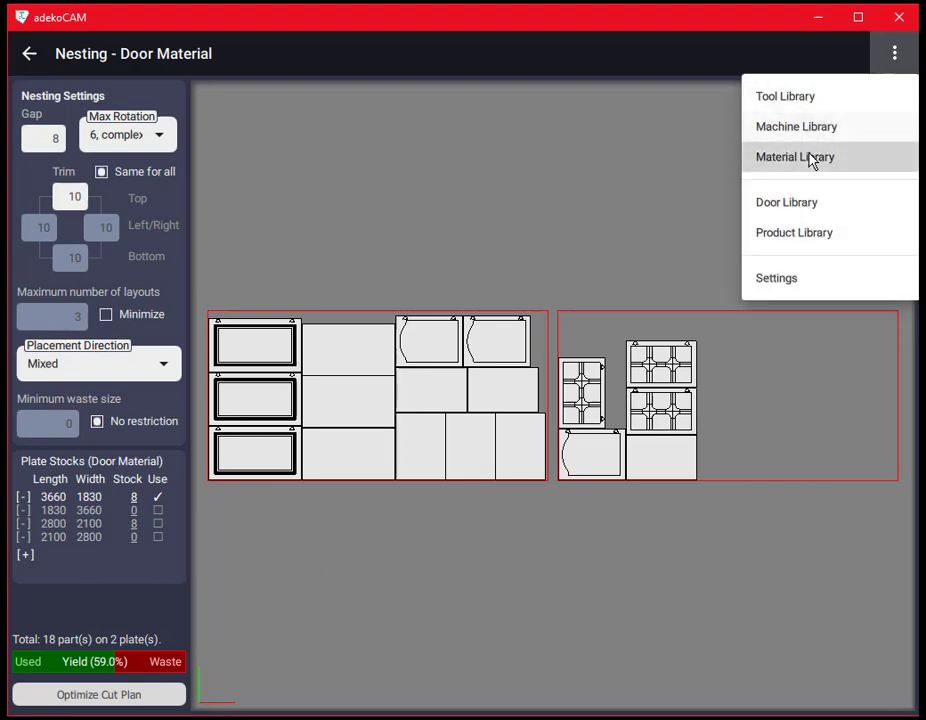
left_click(756, 160)
left_click(226, 186)
left_click(218, 208)
left_click(29, 54)
left_click(57, 700)
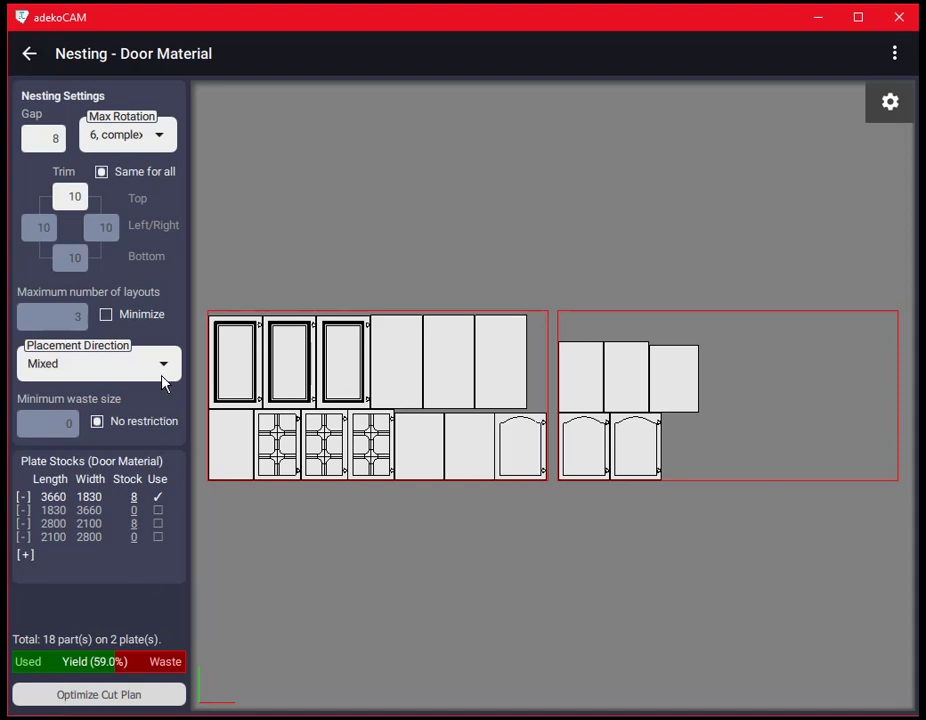
Step: Set the placement direction to Horizontal and optimize the door cut plan
left_click(165, 368)
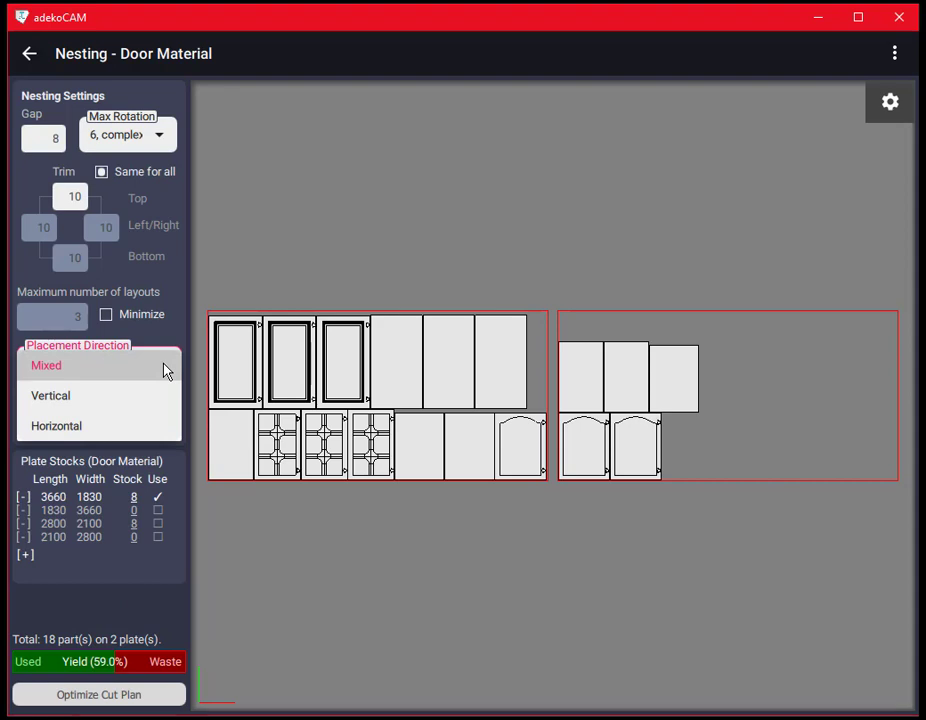
left_click(158, 430)
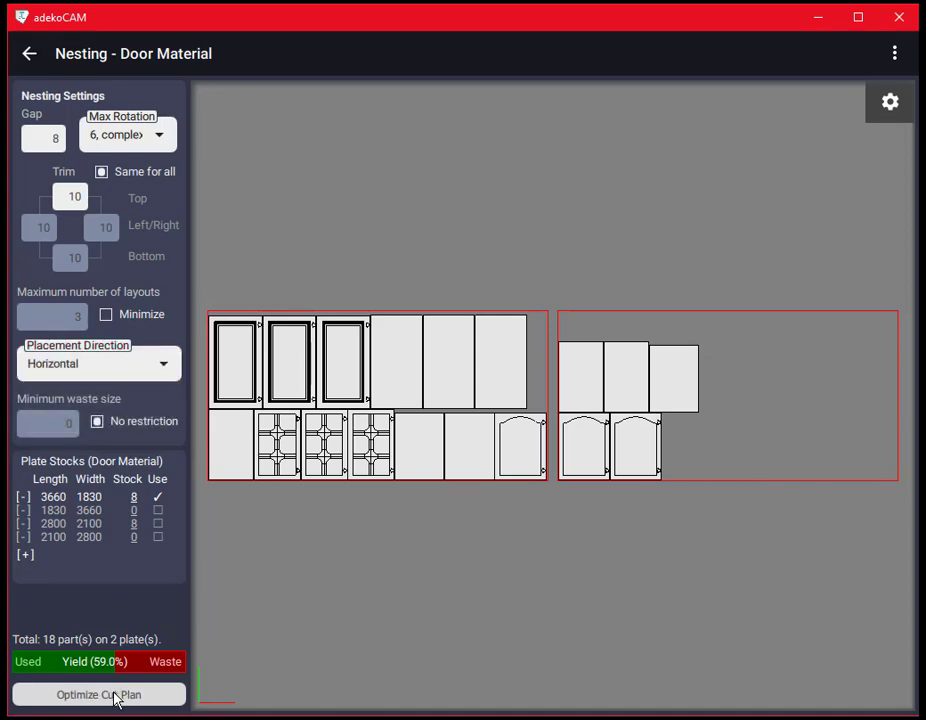
left_click(116, 695)
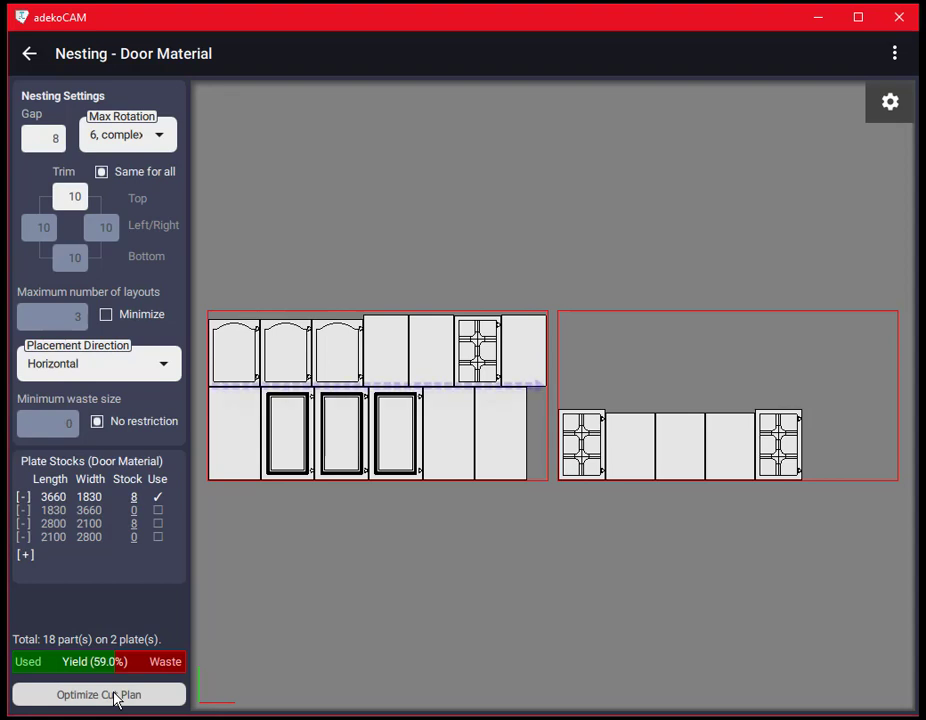
Step: Set the placement direction to Vertical and optimize the door cut plan
left_click(128, 380)
left_click(116, 398)
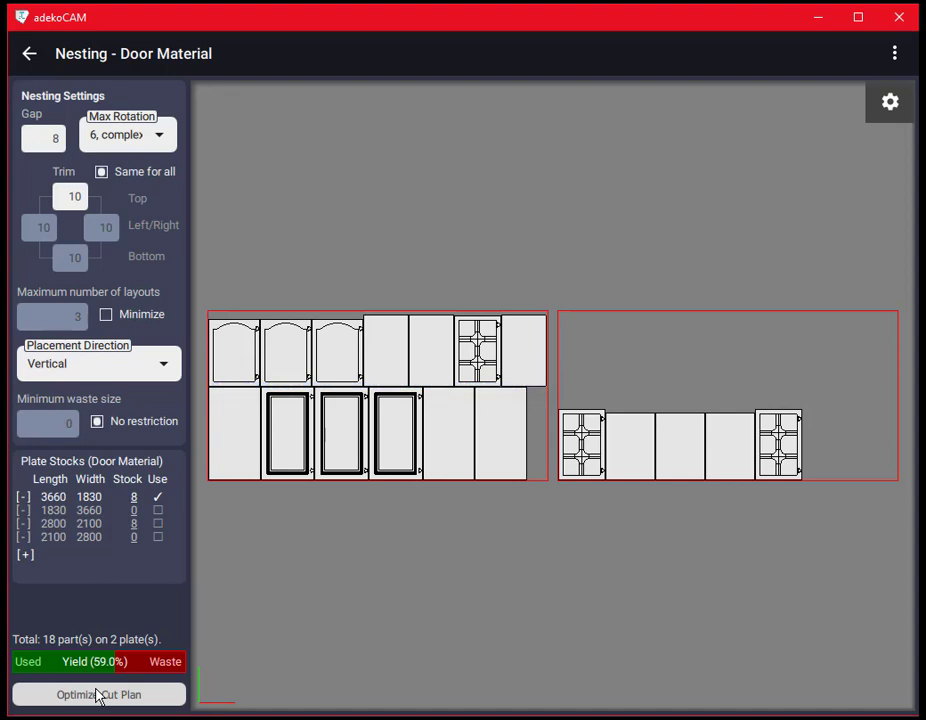
left_click(97, 695)
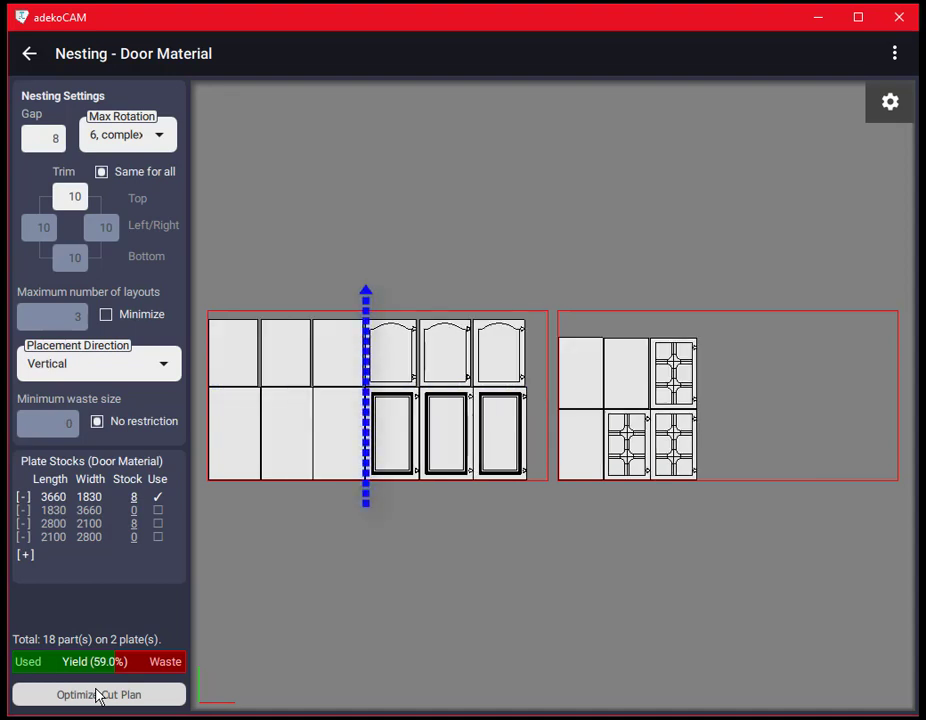